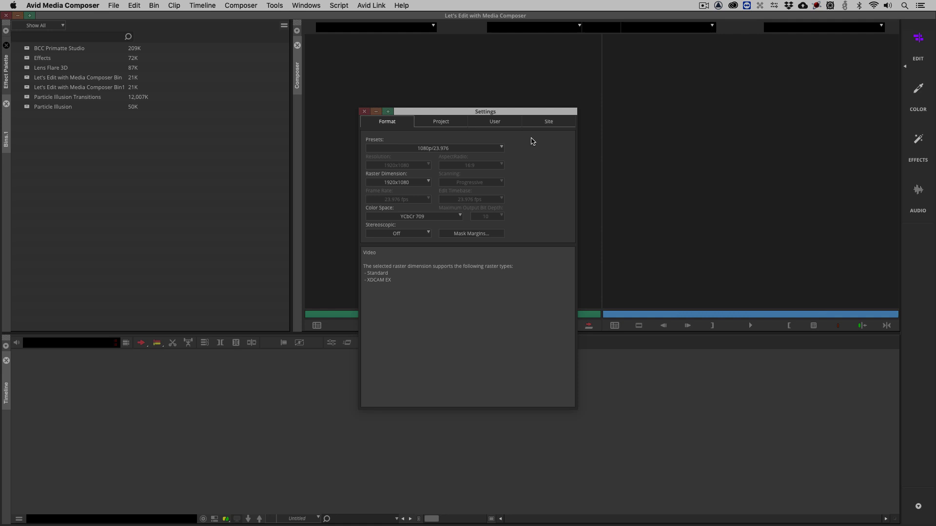
Step: Review the Site settings, then show the Project settings list (Audio Project, General, Media Creation, Safe Colors)
{"action": "left_click", "coordinate": [542, 123]}
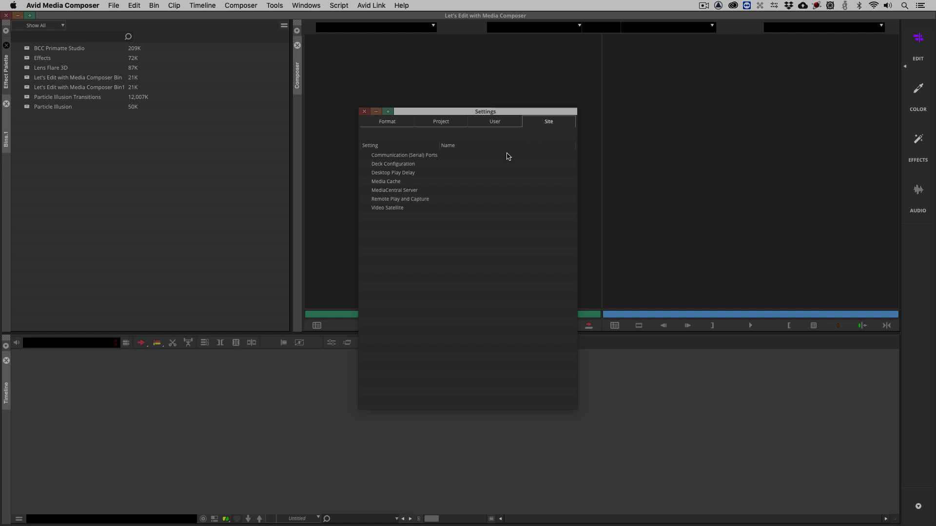
{"action": "left_click", "coordinate": [444, 122]}
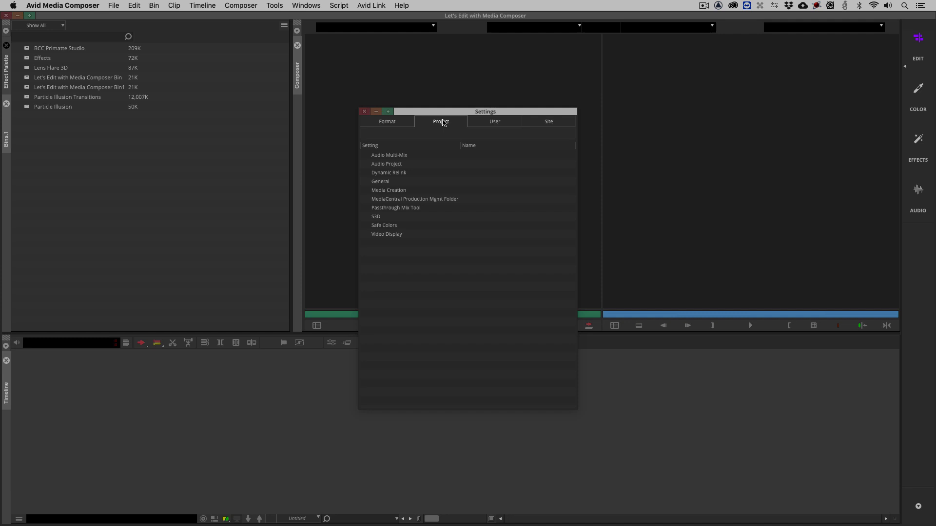
Step: Show KMac's User settings (Bin View, Export, Keyboard) and move the Settings window to the right
{"action": "left_click", "coordinate": [494, 125]}
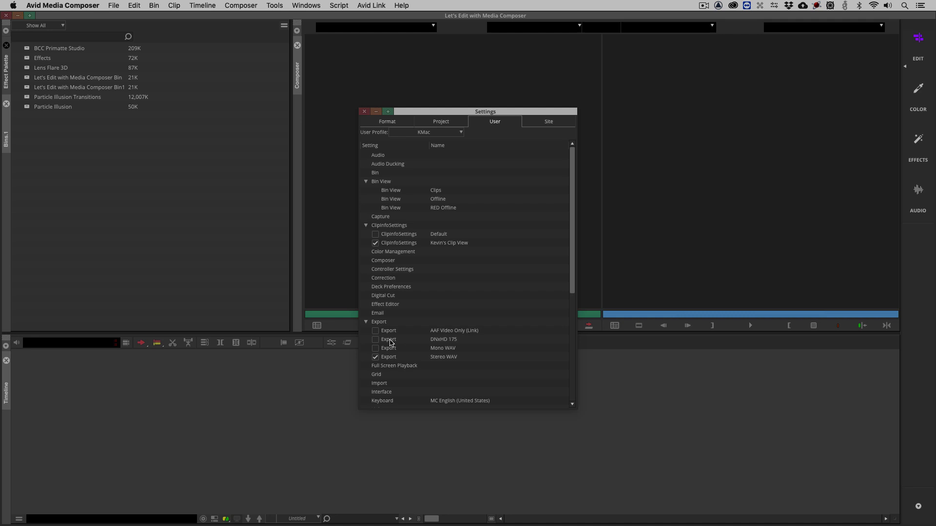
{"action": "left_click_drag", "start_coordinate": [426, 113], "coordinate": [640, 116]}
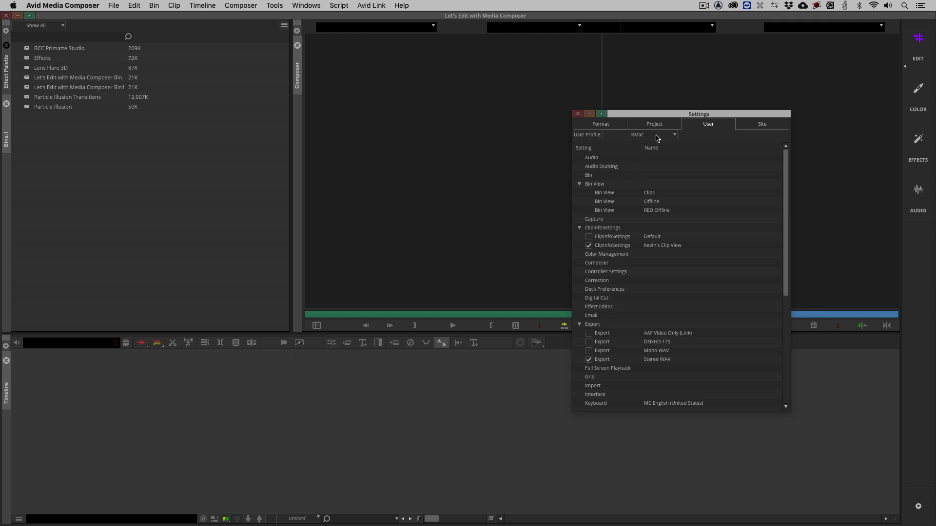
Step: Move the Settings window back toward the centre and open the User Profile dropdown
{"action": "left_click_drag", "start_coordinate": [663, 114], "coordinate": [422, 81]}
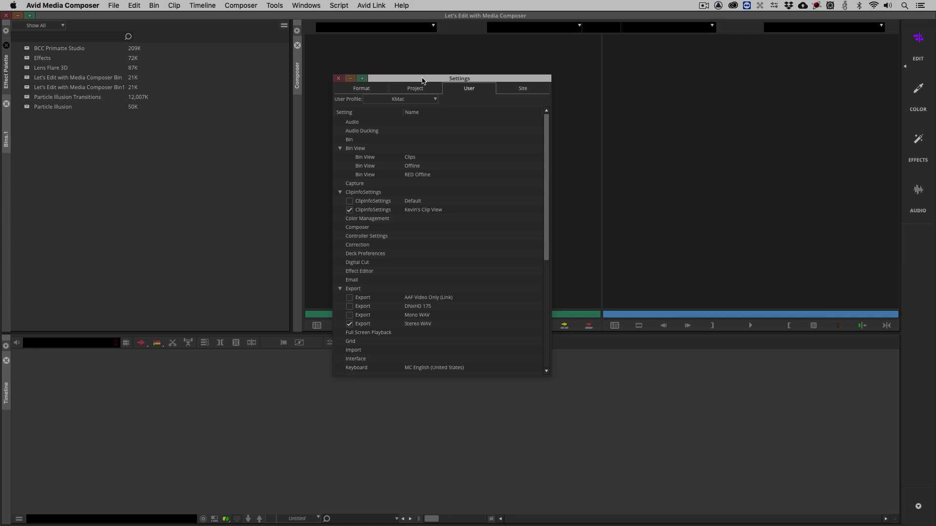
{"action": "left_click", "coordinate": [429, 99]}
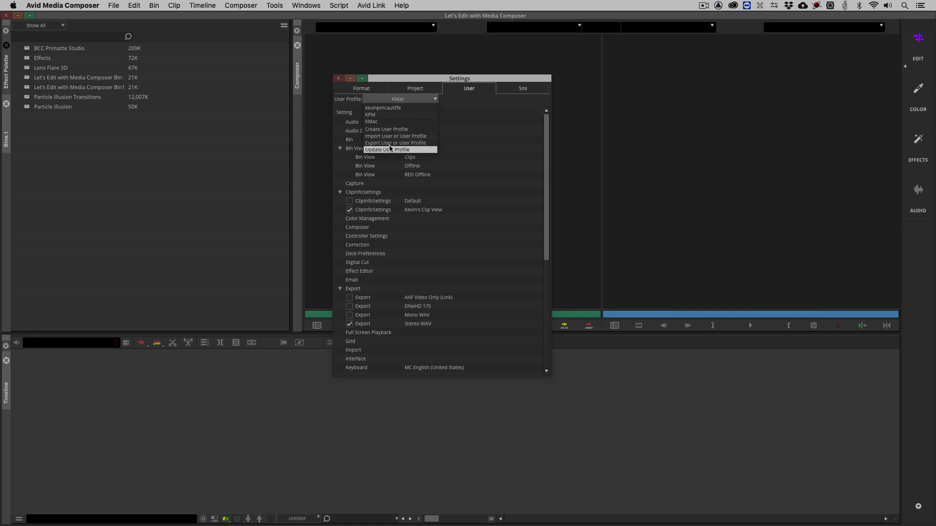
Step: Create and activate a new user profile named 'Profile Man' with default settings
{"action": "left_click", "coordinate": [391, 129]}
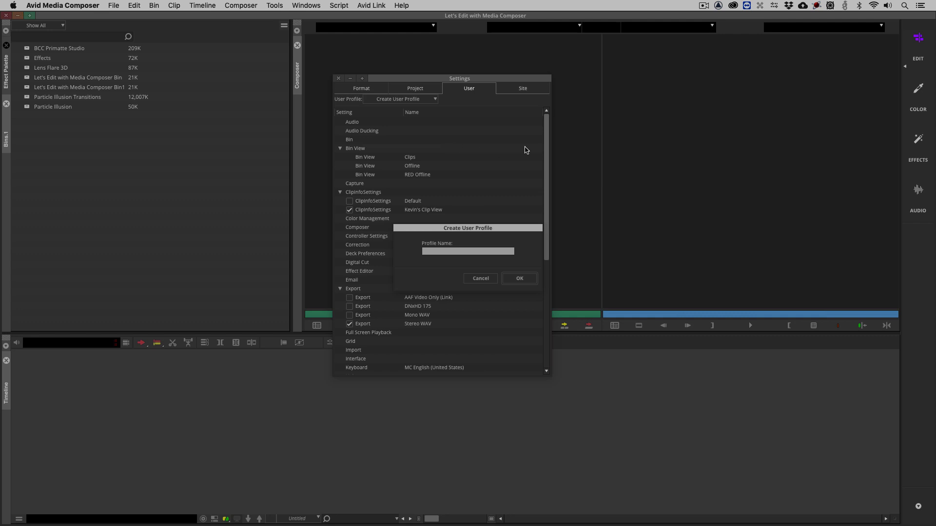
{"action": "type", "text": "Profile Man"}
{"action": "left_click", "coordinate": [519, 279]}
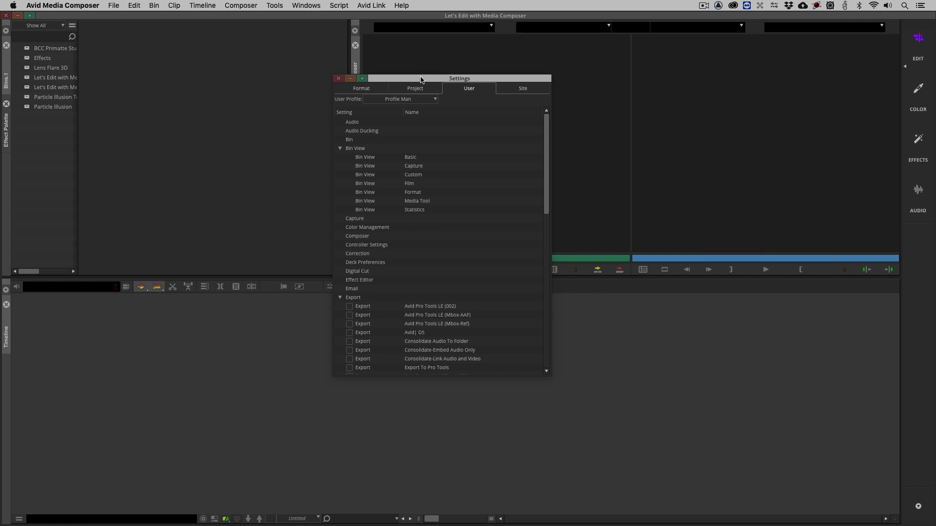
Step: Open the BCC Primatte Studio bin beside the Settings window and look through the bin view entries
{"action": "left_click_drag", "start_coordinate": [411, 80], "coordinate": [647, 108]}
{"action": "left_click", "coordinate": [246, 112]}
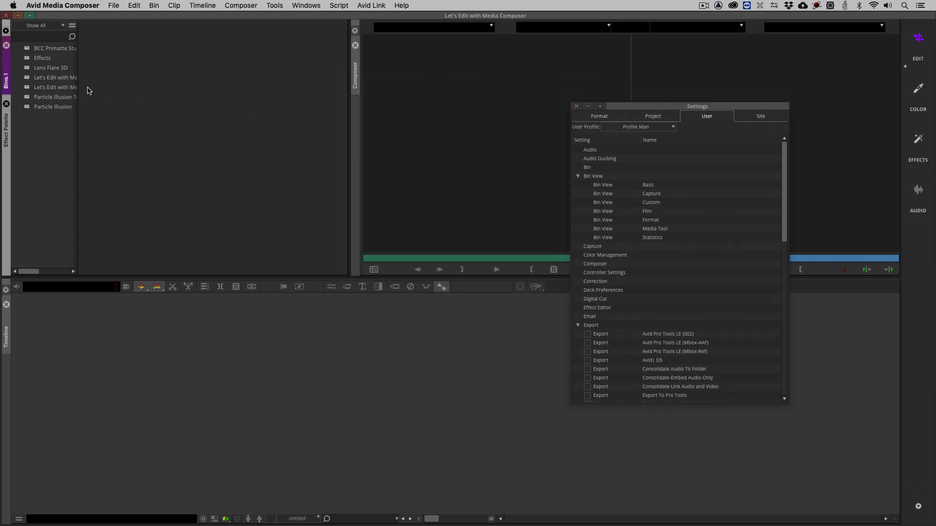
{"action": "double_click", "coordinate": [27, 48]}
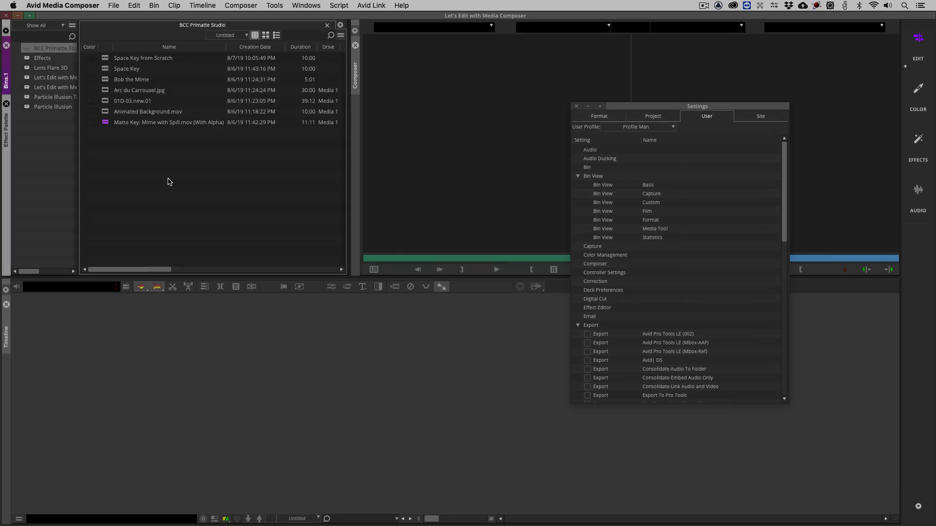
{"action": "left_click_drag", "start_coordinate": [635, 108], "coordinate": [425, 24]}
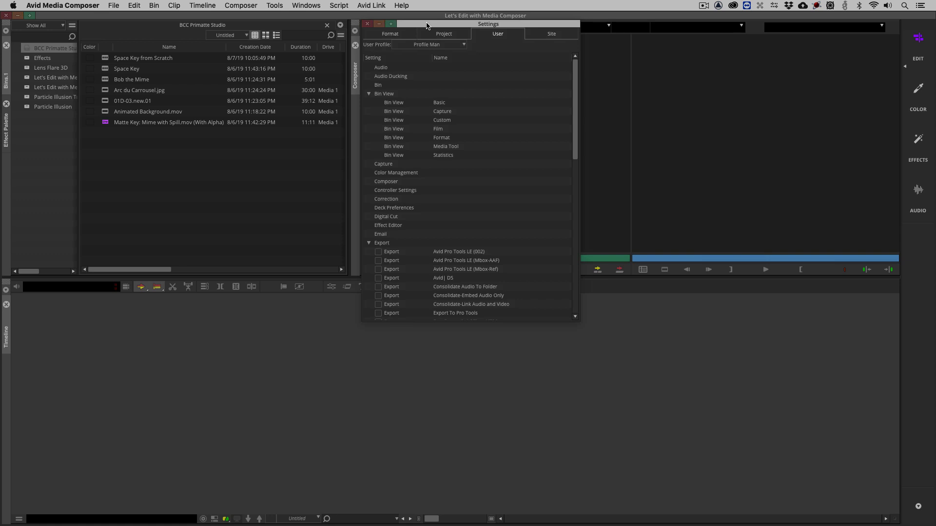
{"action": "left_click", "coordinate": [395, 104]}
{"action": "left_click_drag", "start_coordinate": [395, 103], "coordinate": [446, 162]}
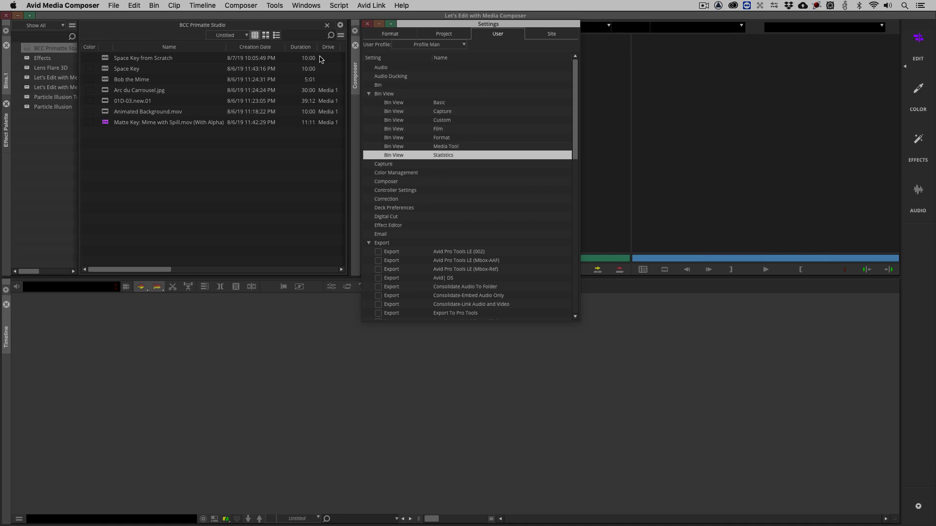
Step: Try the Capture and Film bin views, settling on the Format view
{"action": "left_click", "coordinate": [247, 36]}
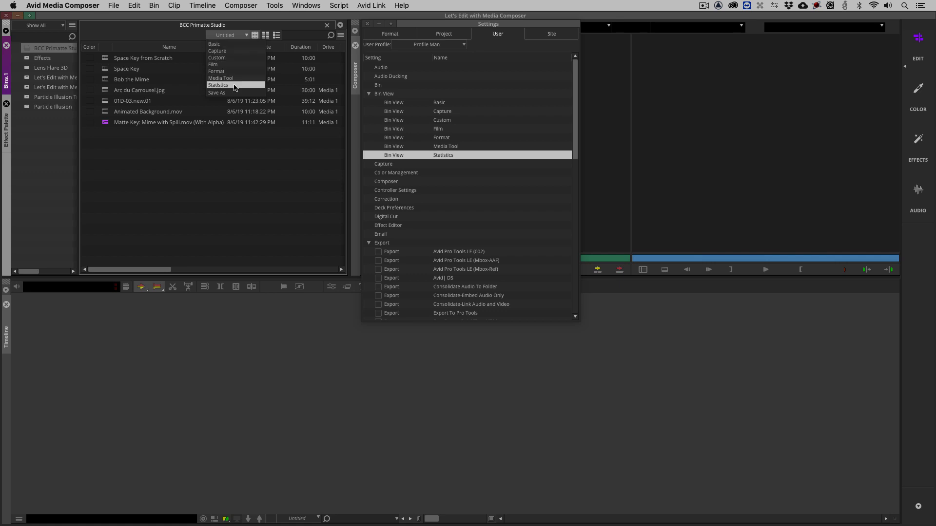
{"action": "left_click", "coordinate": [236, 51]}
{"action": "left_click", "coordinate": [240, 36]}
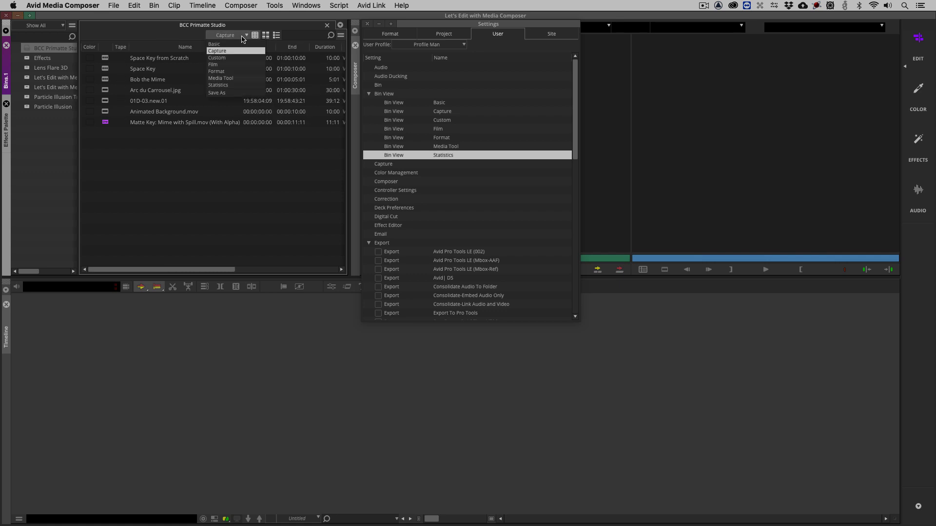
{"action": "left_click", "coordinate": [234, 64]}
{"action": "left_click", "coordinate": [242, 36]}
{"action": "left_click", "coordinate": [234, 71]}
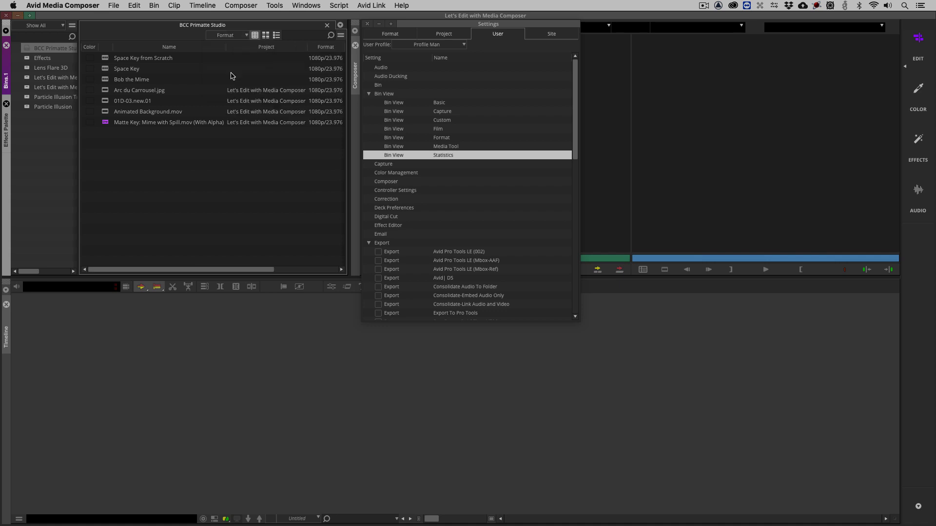
{"action": "left_click", "coordinate": [242, 36]}
Step: Save the Format layout as a new bin view named KPM and select it
{"action": "left_click", "coordinate": [231, 92]}
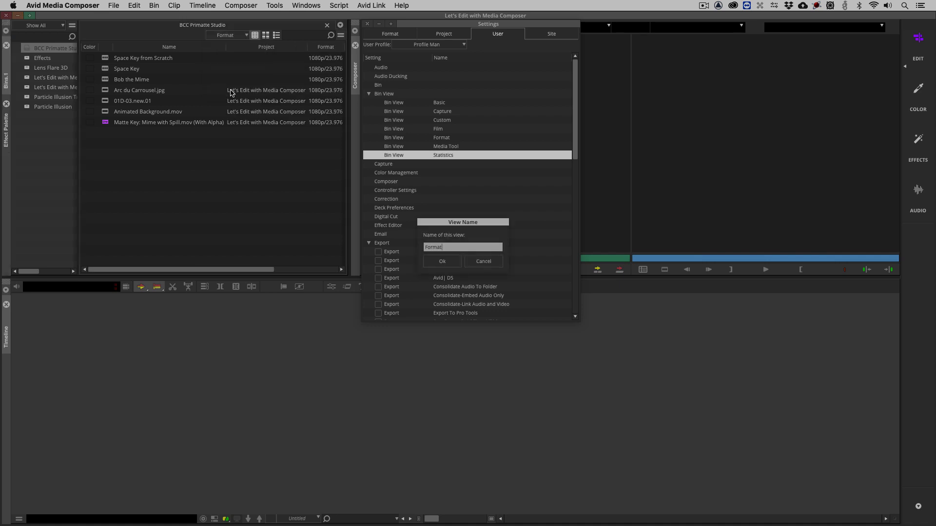
{"action": "left_click_drag", "start_coordinate": [450, 249], "coordinate": [374, 230]}
{"action": "type", "text": "KPM"}
{"action": "left_click", "coordinate": [451, 262]}
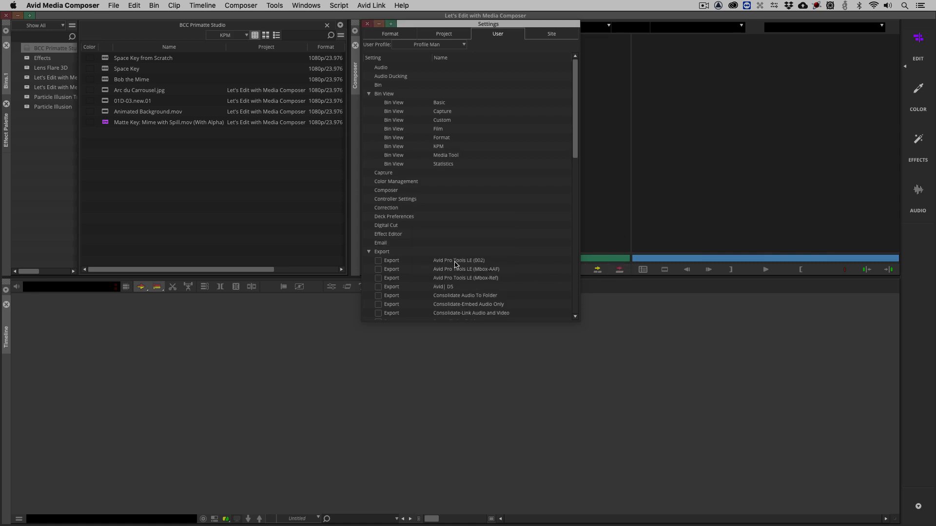
{"action": "left_click", "coordinate": [425, 146]}
Step: Delete the seven other bin views from Profile Man, keeping only KPM
{"action": "left_click", "coordinate": [407, 149]}
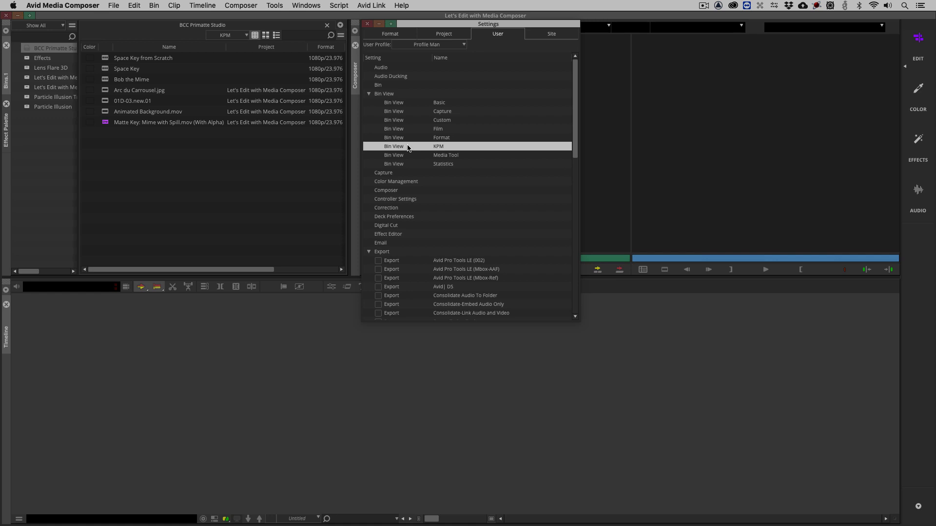
{"action": "left_click", "coordinate": [418, 164]}
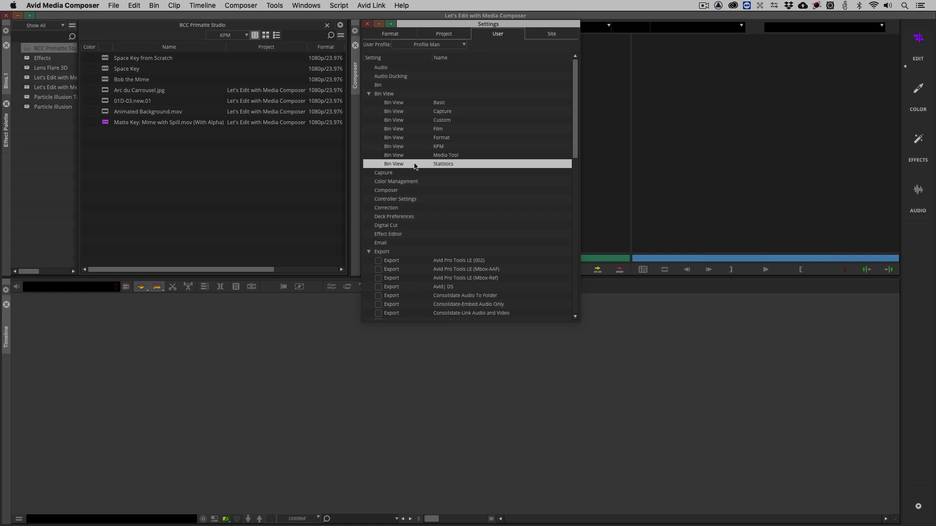
{"action": "left_click", "coordinate": [417, 102], "text": "shift"}
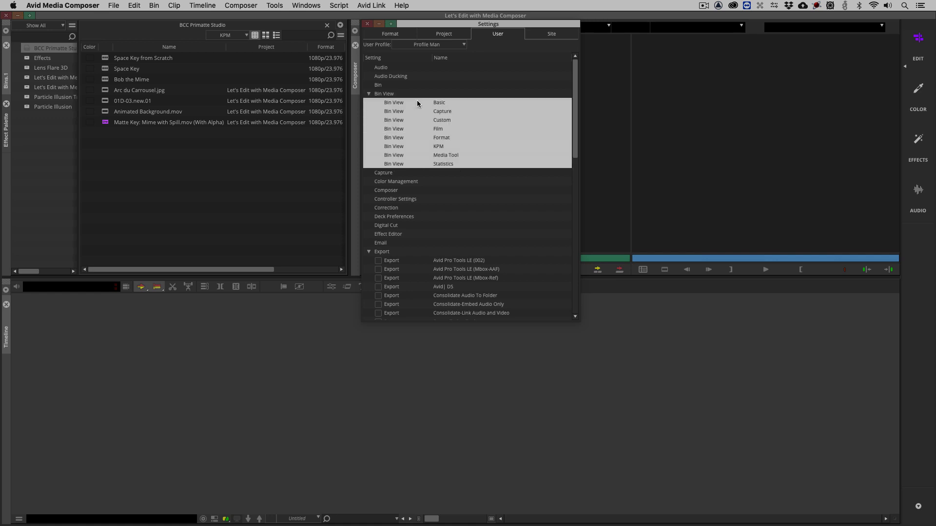
{"action": "left_click", "coordinate": [416, 146], "text": "super"}
{"action": "key", "text": "Delete"}
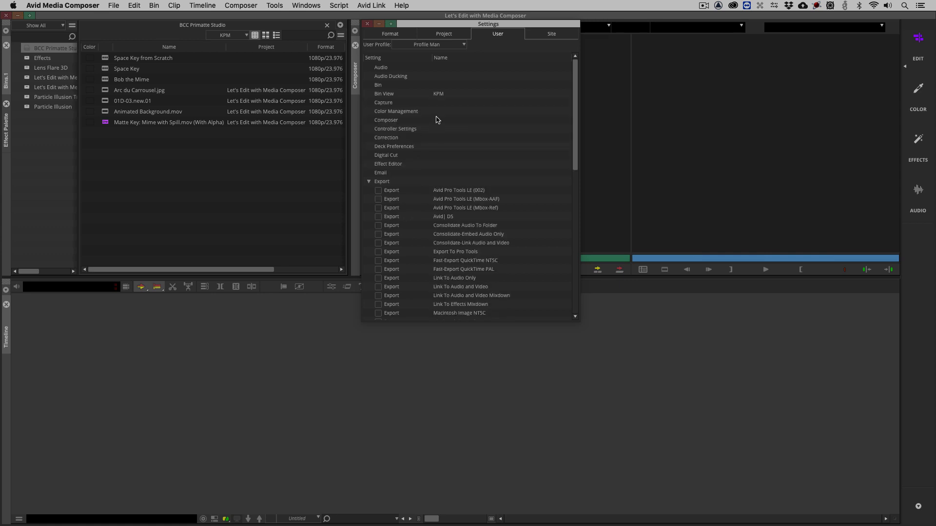
Step: Delete the unwanted Export settings, keeping the checked ones, then open Render Settings
{"action": "scroll", "coordinate": [437, 121], "scroll_direction": "down", "scroll_amount": 6}
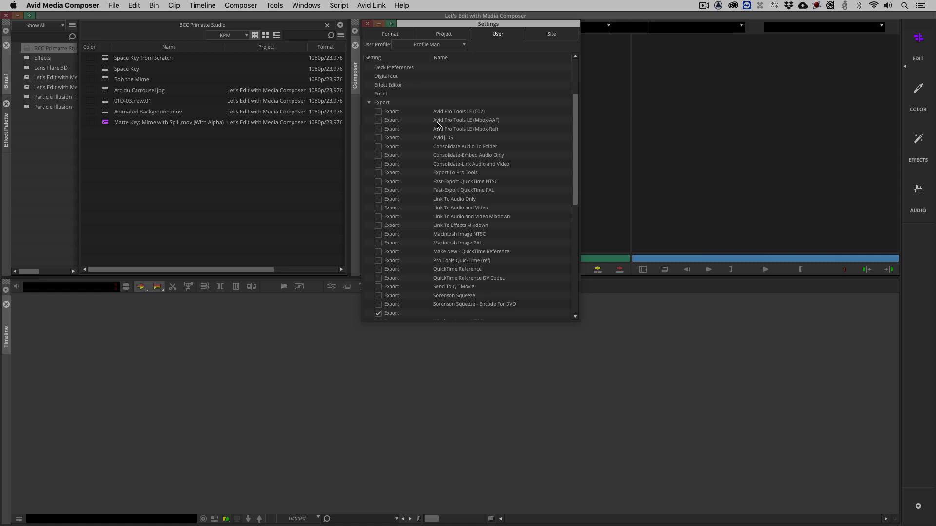
{"action": "scroll", "coordinate": [437, 126], "scroll_direction": "down", "scroll_amount": 2}
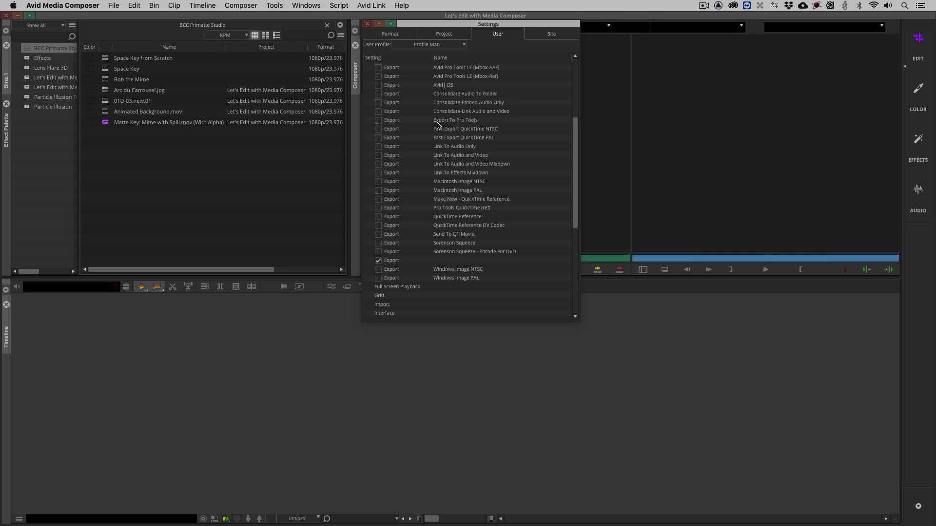
{"action": "left_click", "coordinate": [396, 277]}
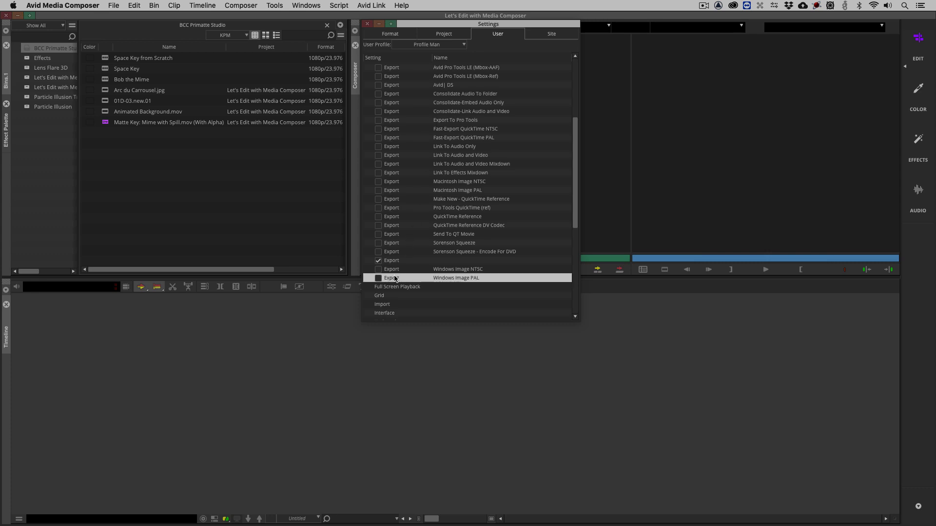
{"action": "left_click", "coordinate": [397, 70], "text": "shift"}
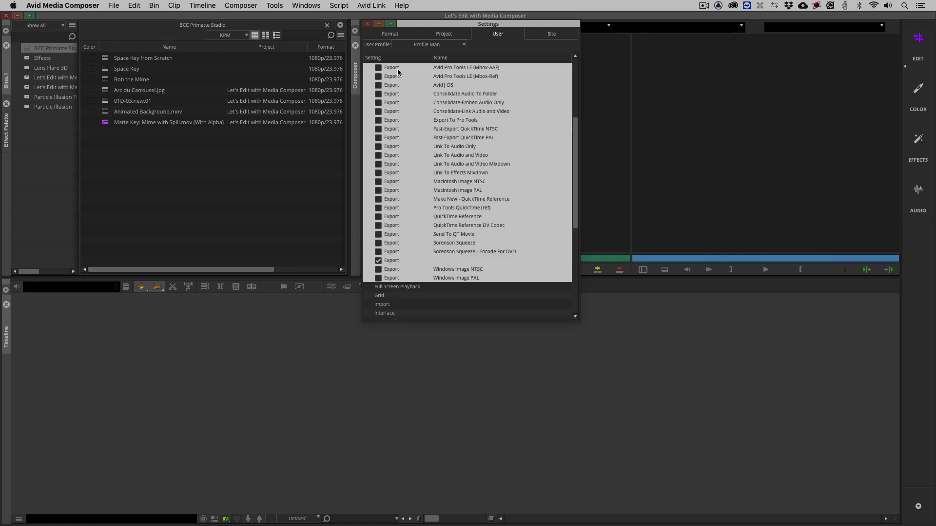
{"action": "left_click", "coordinate": [403, 261], "text": "super"}
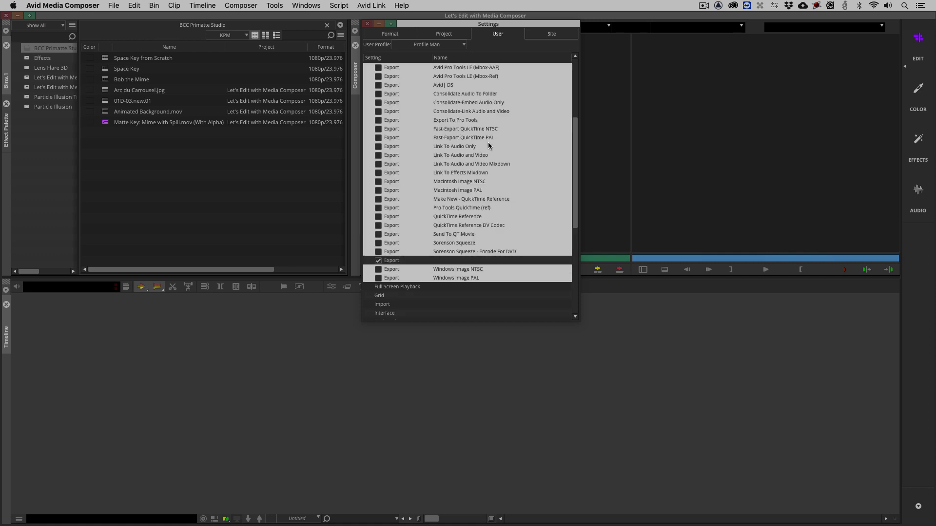
{"action": "key", "text": "Delete"}
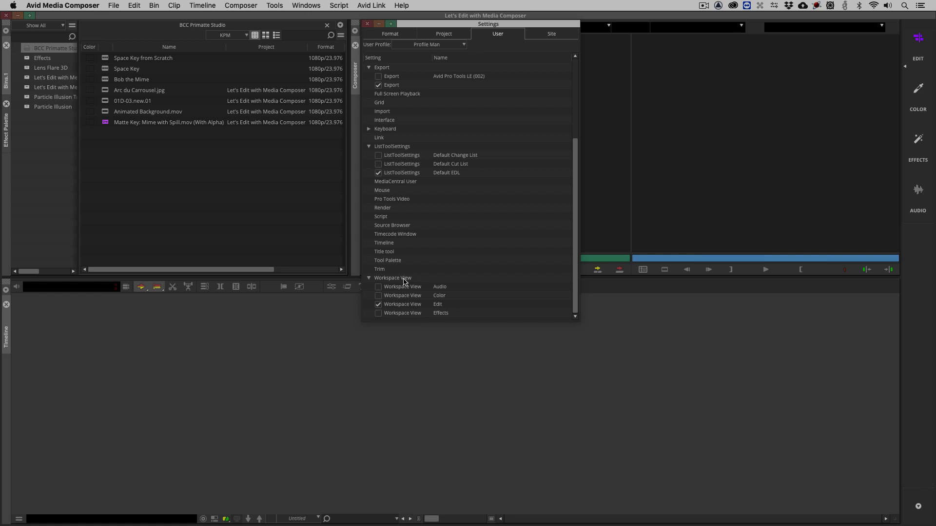
{"action": "double_click", "coordinate": [394, 209]}
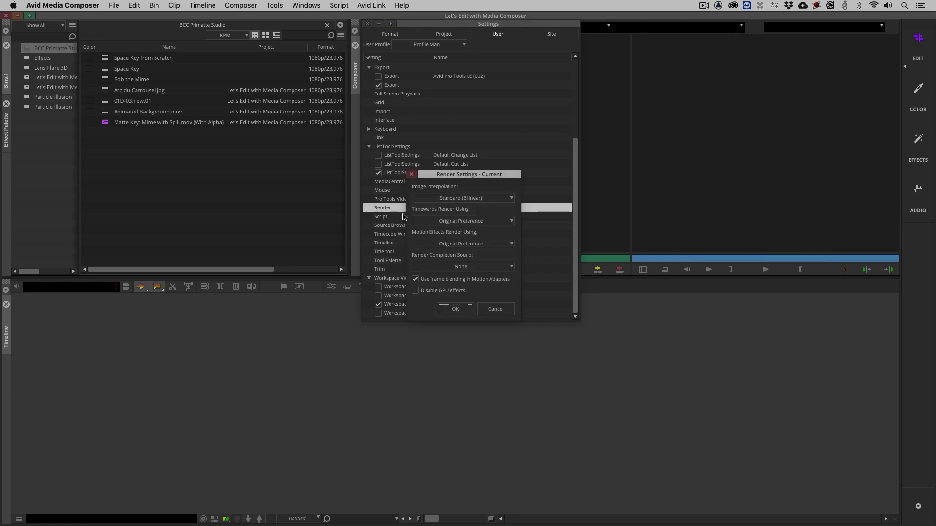
Step: Close Render Settings and delete the MC1 English keyboard, leaving only MC English (United States)
{"action": "left_click", "coordinate": [412, 174]}
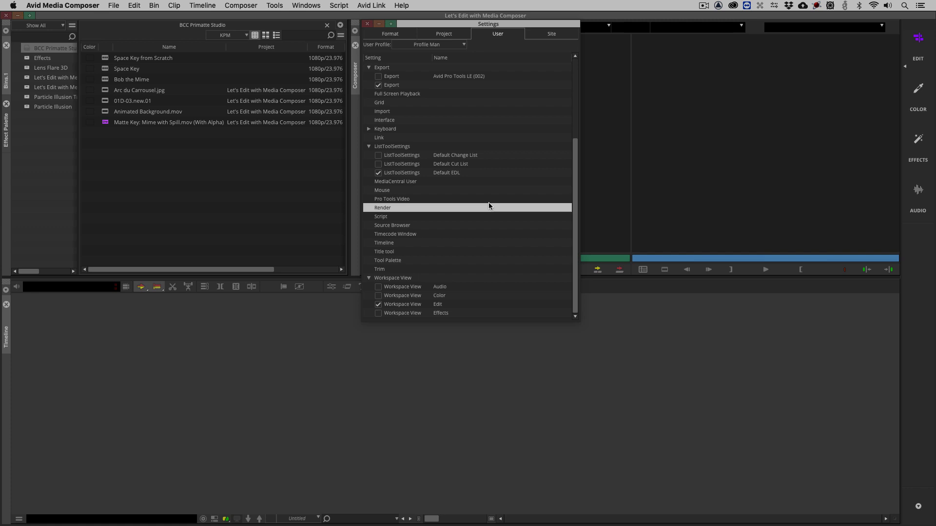
{"action": "scroll", "coordinate": [488, 203], "scroll_direction": "up", "scroll_amount": 5}
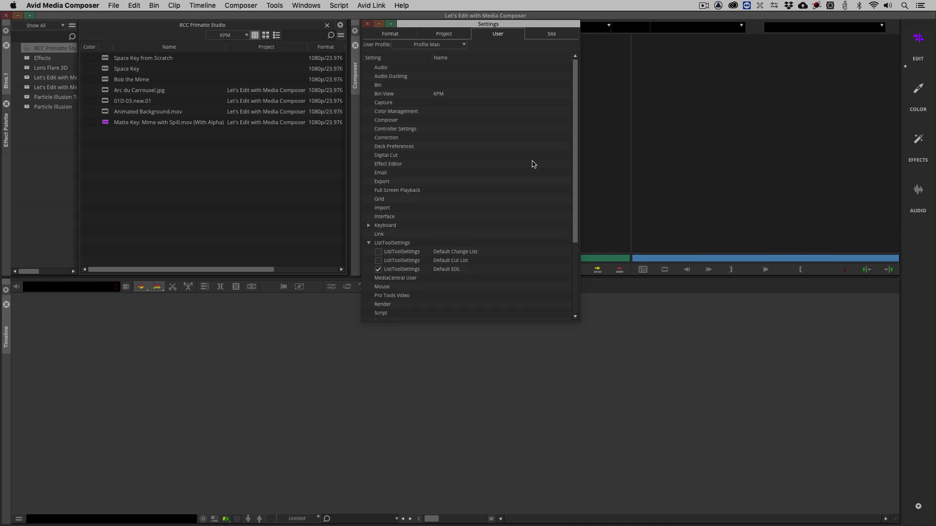
{"action": "left_click", "coordinate": [370, 226]}
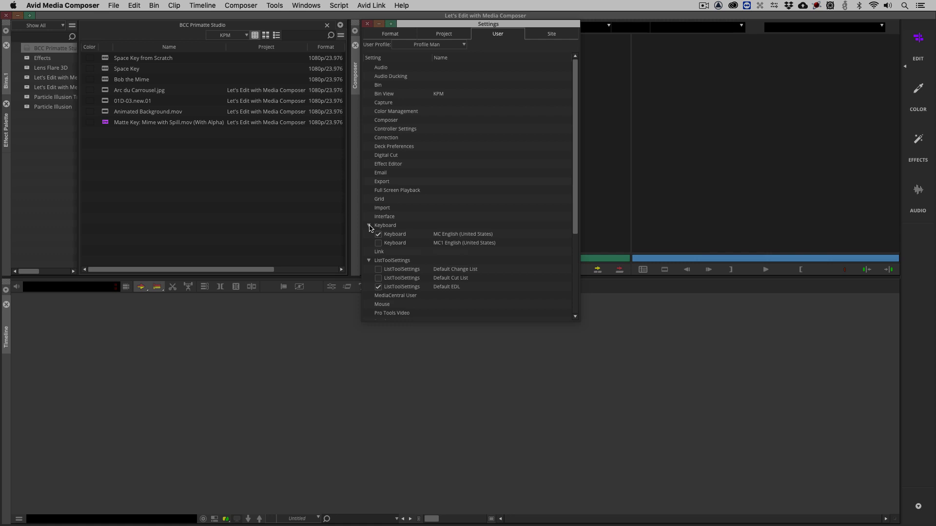
{"action": "left_click", "coordinate": [393, 244]}
{"action": "key", "text": "Delete"}
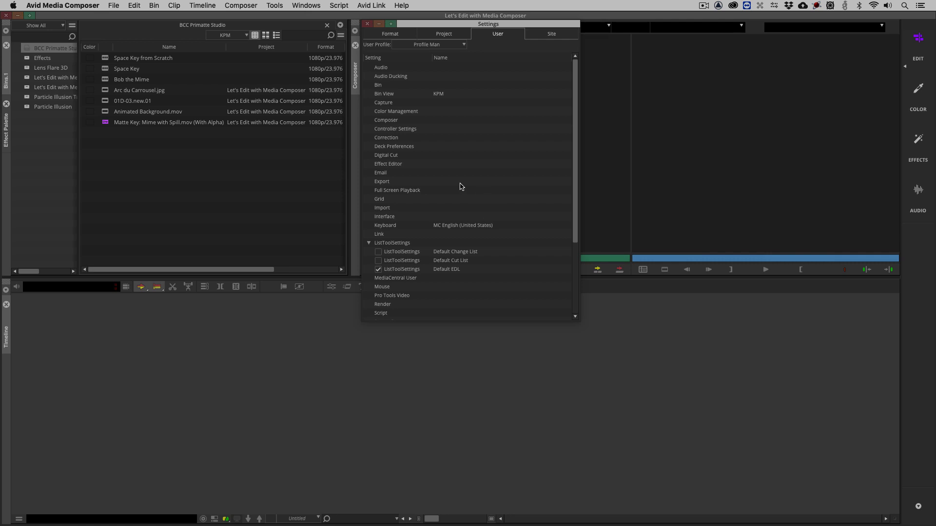
Step: Bring up the Open a Bin dialog with Cmd+I, then cancel it
{"action": "left_click", "coordinate": [237, 176]}
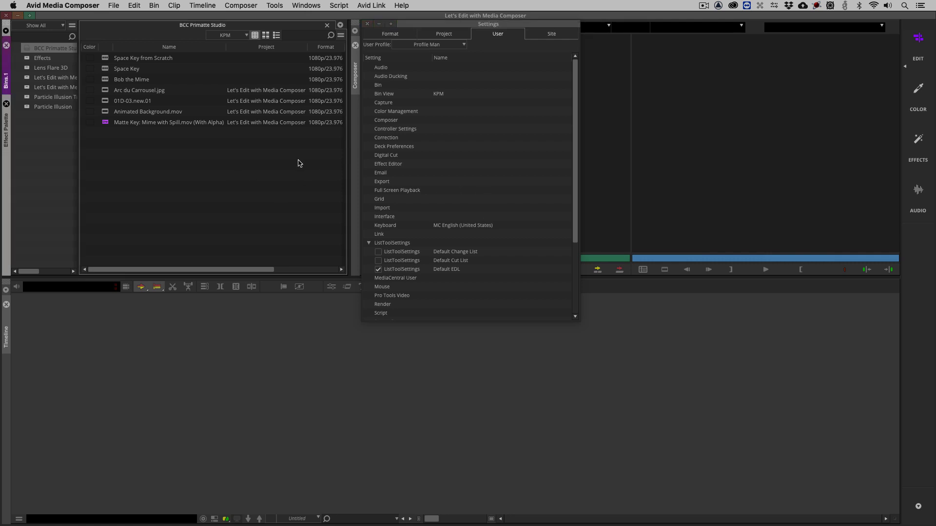
{"action": "key", "text": "super+i"}
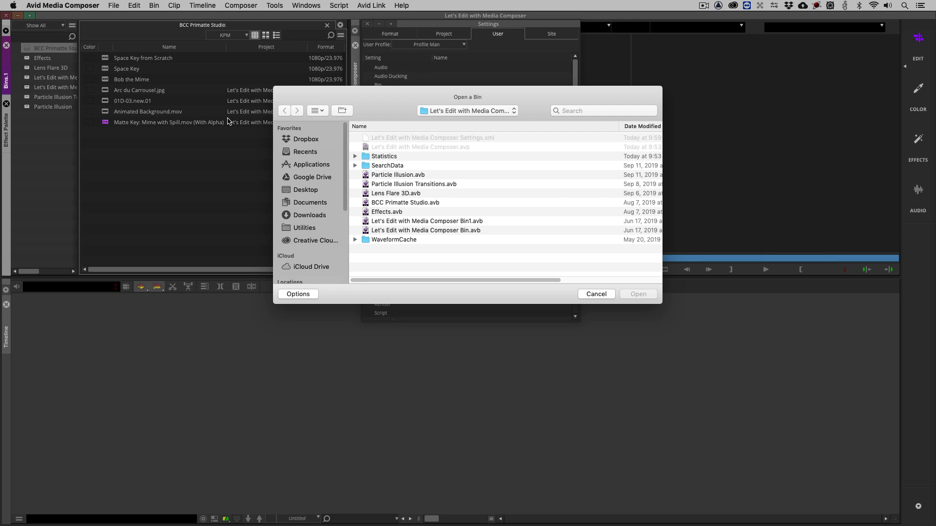
{"action": "left_click", "coordinate": [592, 294]}
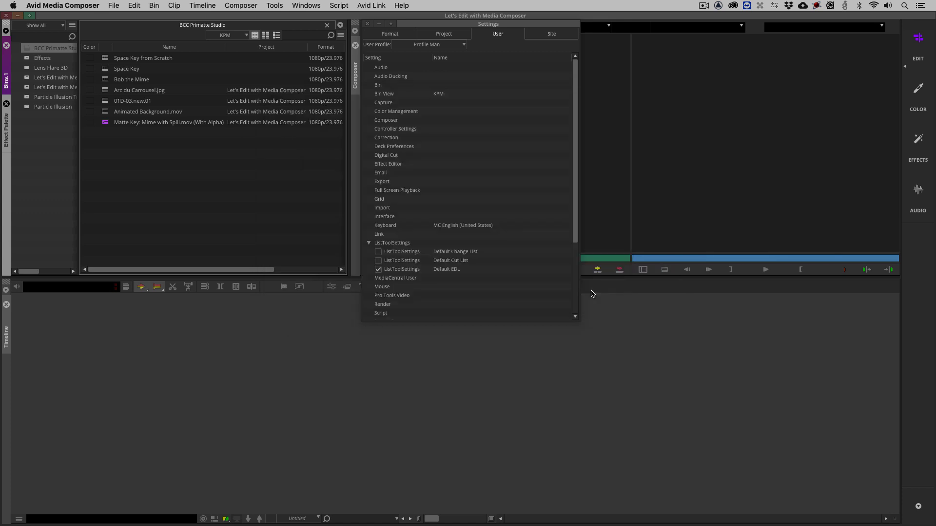
Step: Activate the Settings window and choose File > Open to load a settings file
{"action": "left_click", "coordinate": [523, 174]}
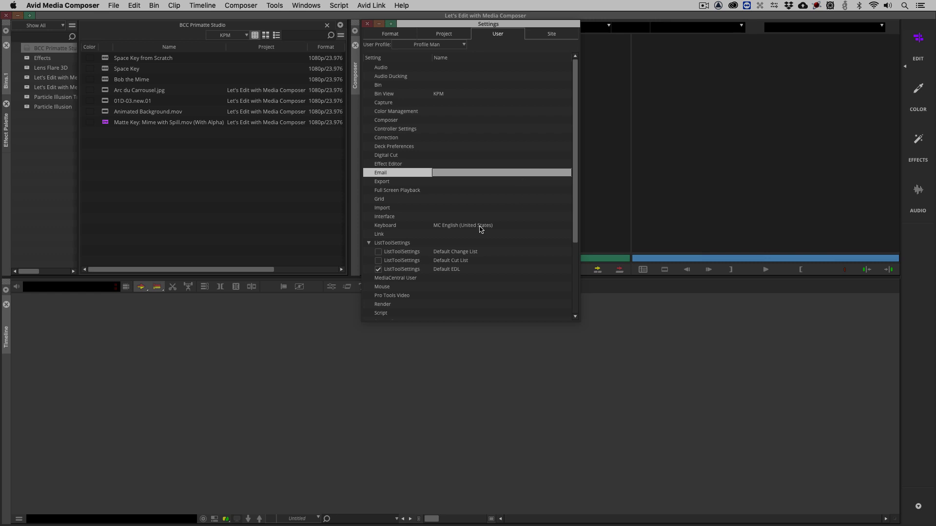
{"action": "left_click", "coordinate": [369, 218]}
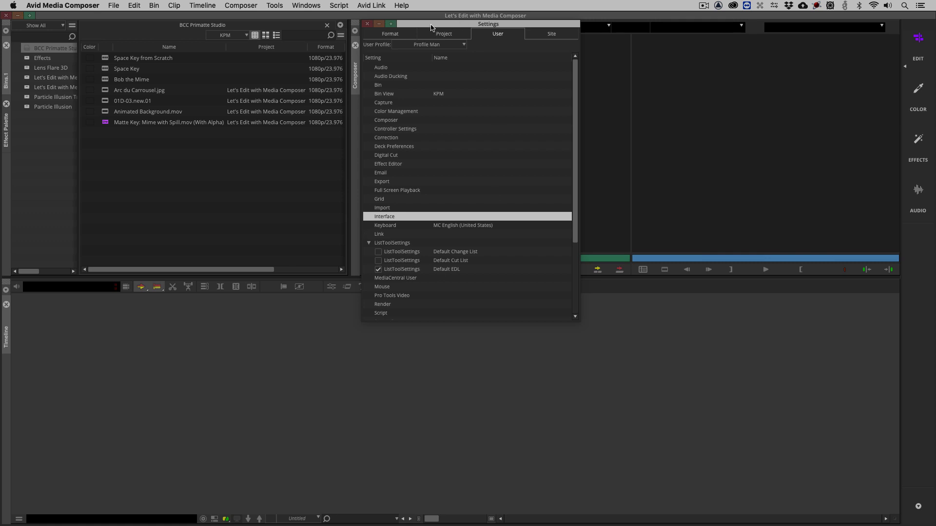
{"action": "left_click_drag", "start_coordinate": [427, 27], "coordinate": [433, 27]}
{"action": "left_click", "coordinate": [95, 5]}
{"action": "mouse_move", "coordinate": [109, 4]}
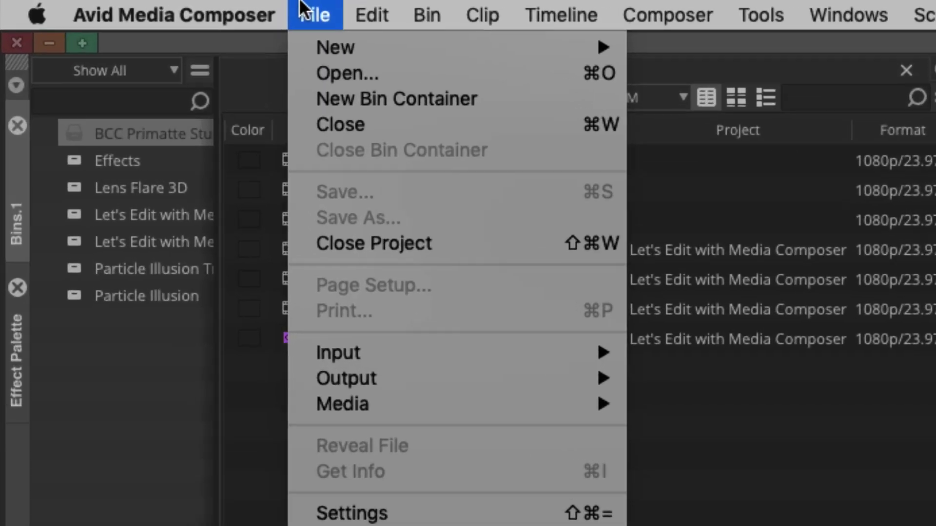
{"action": "left_click", "coordinate": [311, 73]}
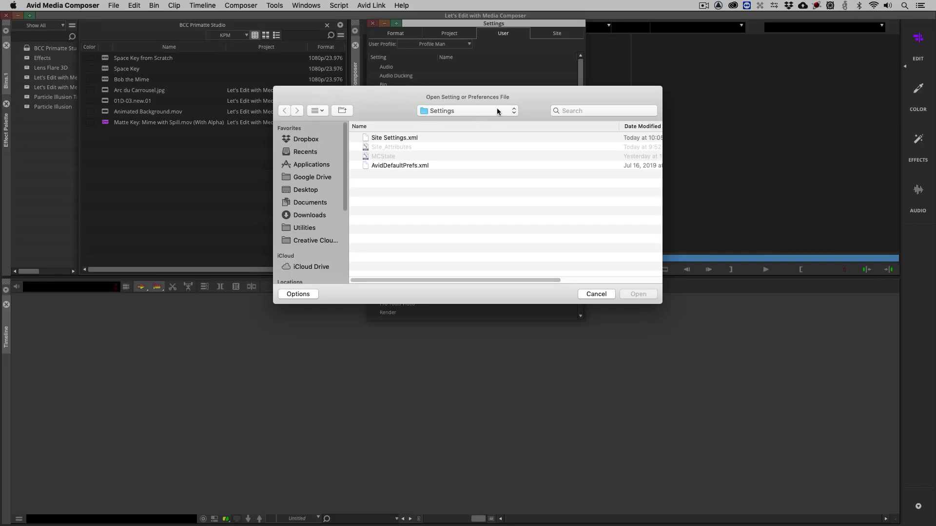
Step: Browse from Macintosh HD through Users > Shared > AvidMediaComposer into Avid Users
{"action": "left_click", "coordinate": [492, 112]}
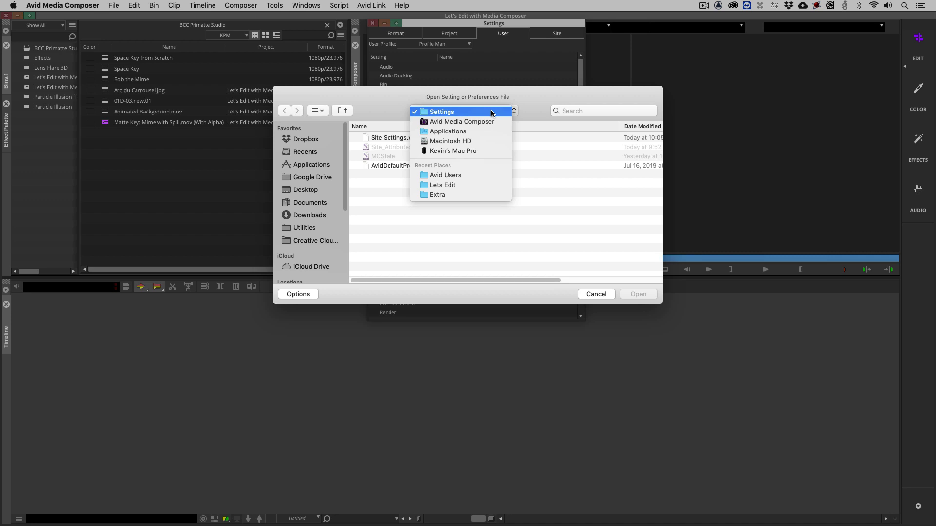
{"action": "left_click", "coordinate": [484, 139]}
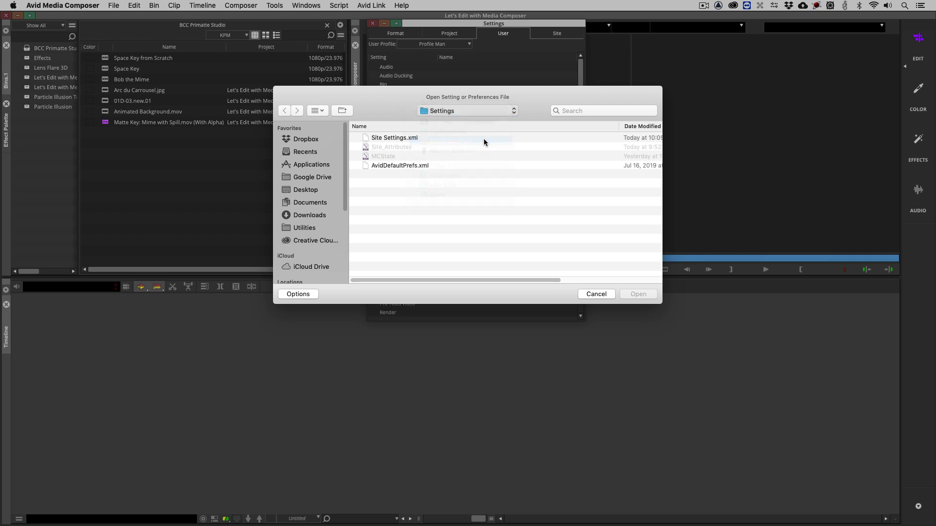
{"action": "double_click", "coordinate": [385, 156]}
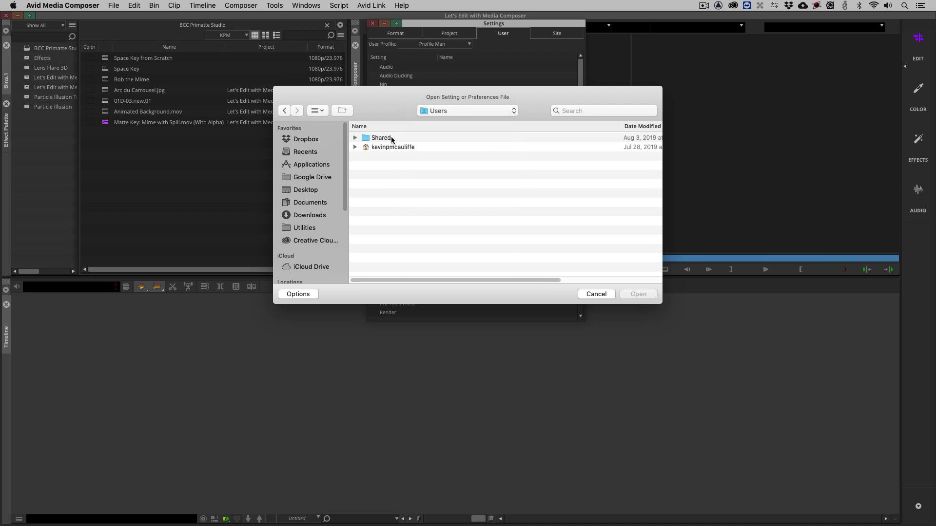
{"action": "double_click", "coordinate": [391, 138]}
{"action": "double_click", "coordinate": [411, 138]}
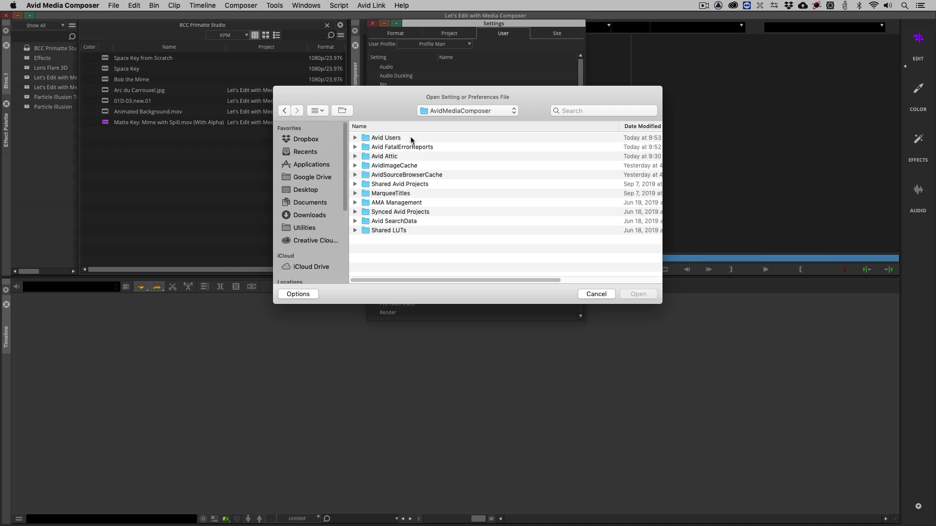
{"action": "double_click", "coordinate": [399, 139]}
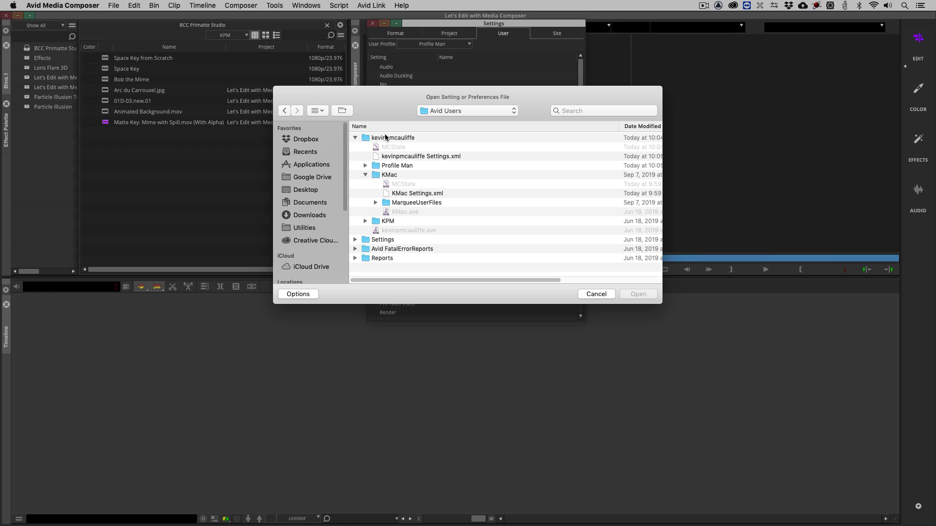
Step: Look through the KMac, KPM and Profile Man folders, then select KMac Settings.xml
{"action": "left_click", "coordinate": [367, 175]}
{"action": "left_click", "coordinate": [390, 174]}
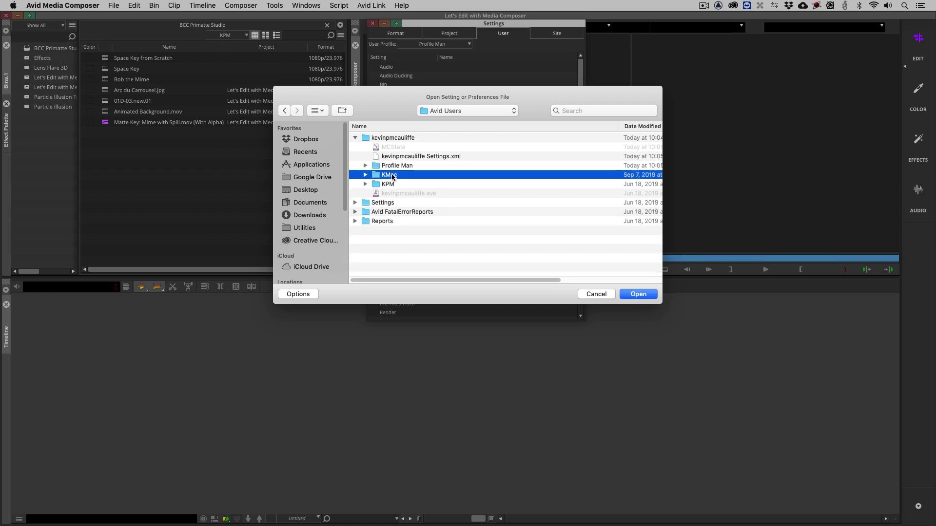
{"action": "left_click", "coordinate": [394, 184]}
{"action": "left_click", "coordinate": [393, 174]}
{"action": "left_click", "coordinate": [392, 167]}
{"action": "left_click", "coordinate": [391, 175]}
{"action": "left_click", "coordinate": [391, 184]}
{"action": "left_click", "coordinate": [391, 166]}
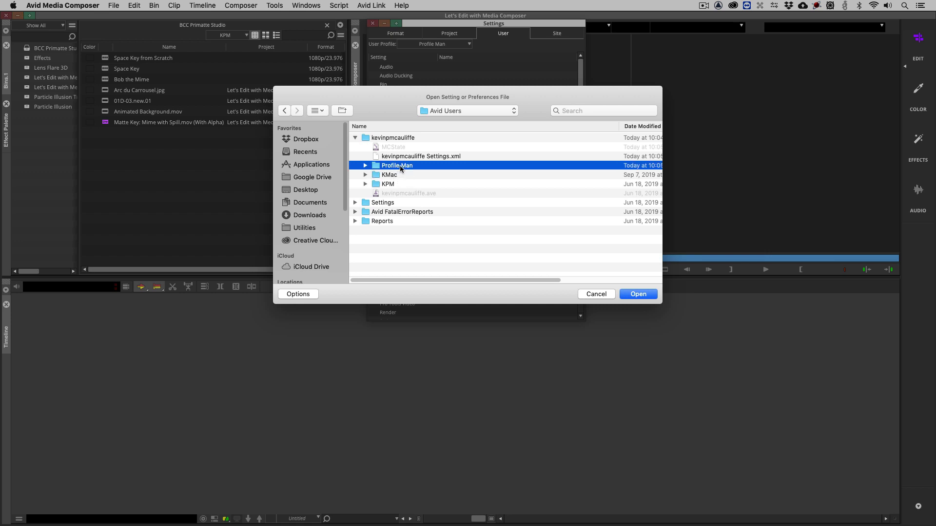
{"action": "left_click", "coordinate": [365, 175]}
{"action": "left_click", "coordinate": [420, 194]}
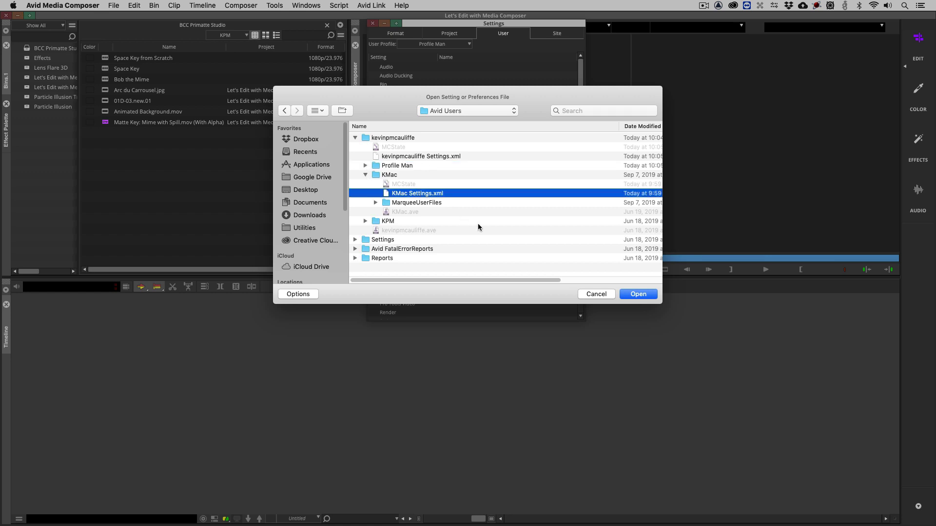
Step: Open KMac Settings.xml in its own window, placed beside Settings and enlarged
{"action": "left_click", "coordinate": [638, 294]}
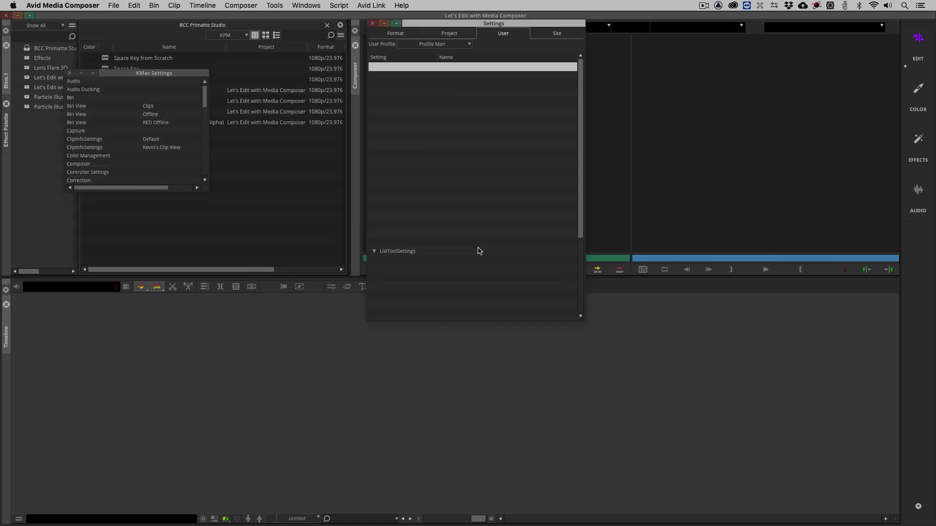
{"action": "left_click_drag", "start_coordinate": [142, 75], "coordinate": [665, 25]}
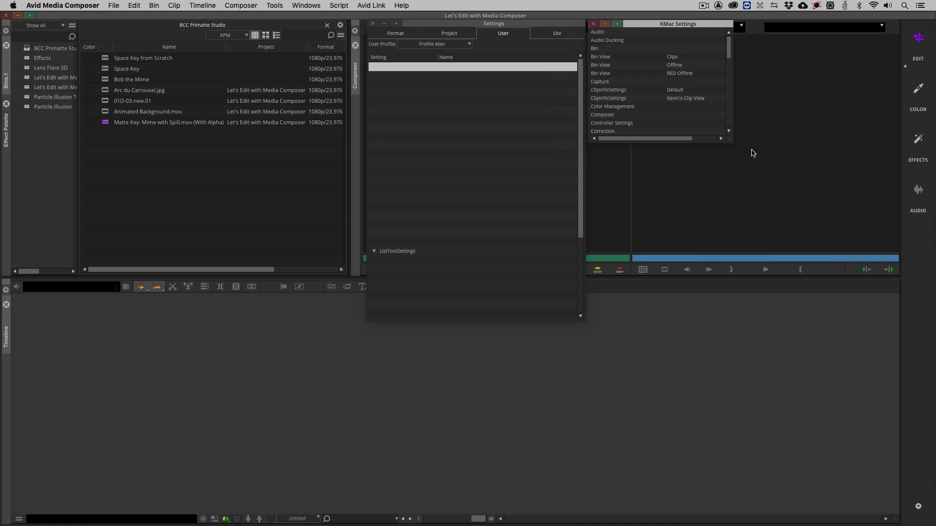
{"action": "left_click_drag", "start_coordinate": [728, 138], "coordinate": [778, 482]}
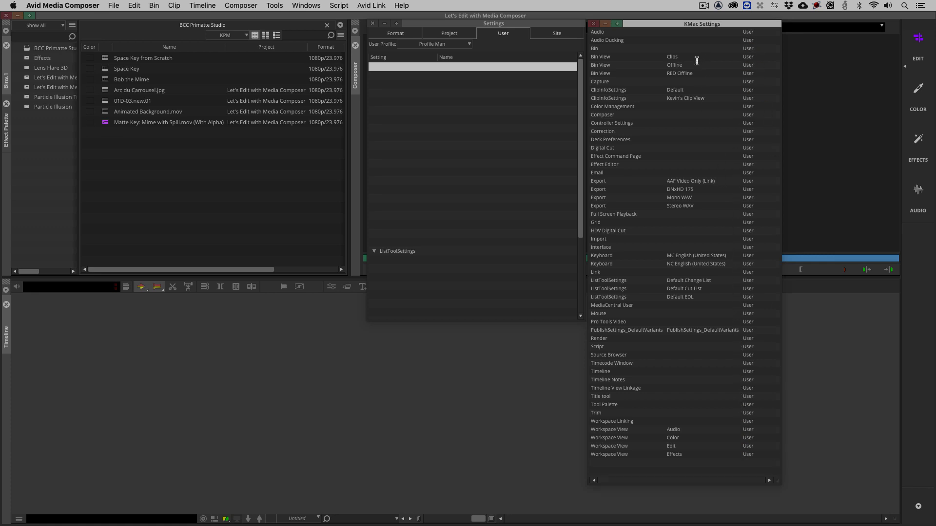
Step: Add KMac's Clips, Offline, RED Offline bin views and four Export presets to Profile Man
{"action": "left_click_drag", "start_coordinate": [603, 58], "coordinate": [601, 77]}
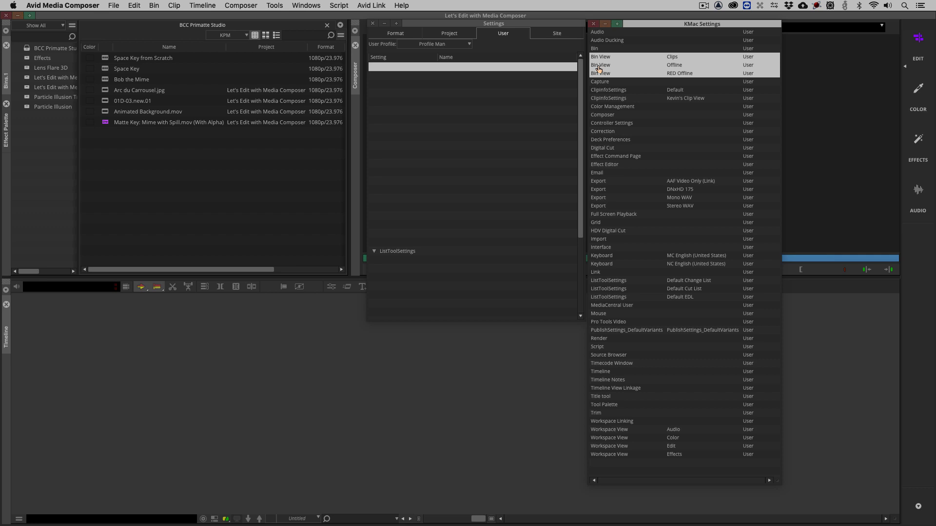
{"action": "left_click_drag", "start_coordinate": [603, 69], "coordinate": [465, 83]}
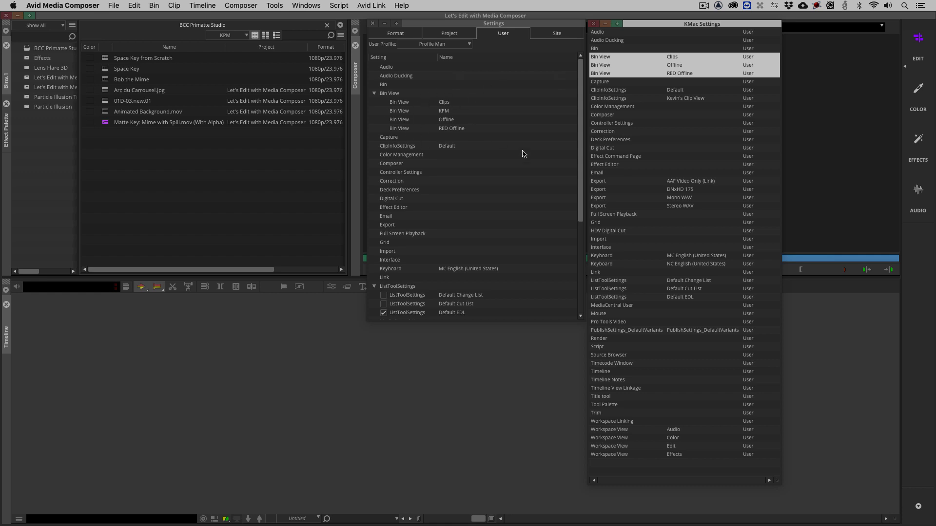
{"action": "left_click", "coordinate": [591, 182]}
{"action": "left_click", "coordinate": [599, 207], "text": "shift"}
{"action": "left_click_drag", "start_coordinate": [599, 207], "coordinate": [422, 170]}
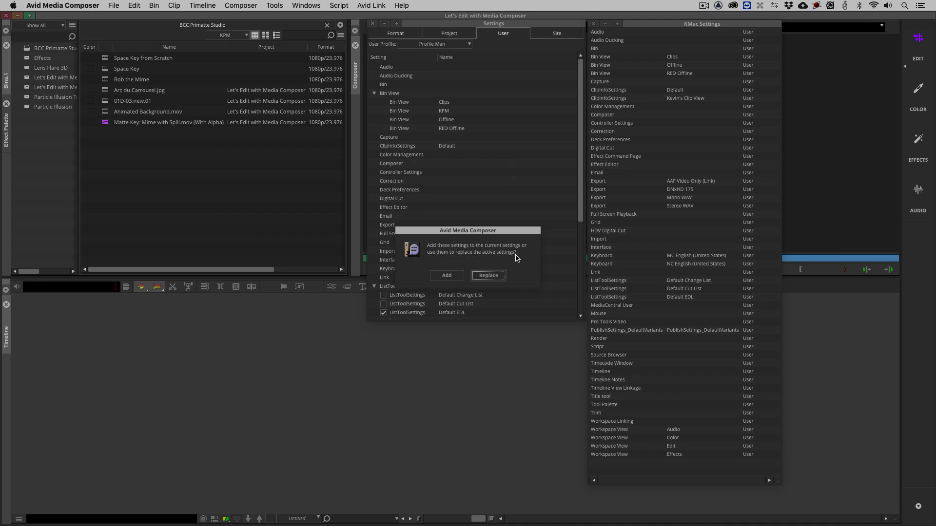
{"action": "left_click", "coordinate": [447, 277]}
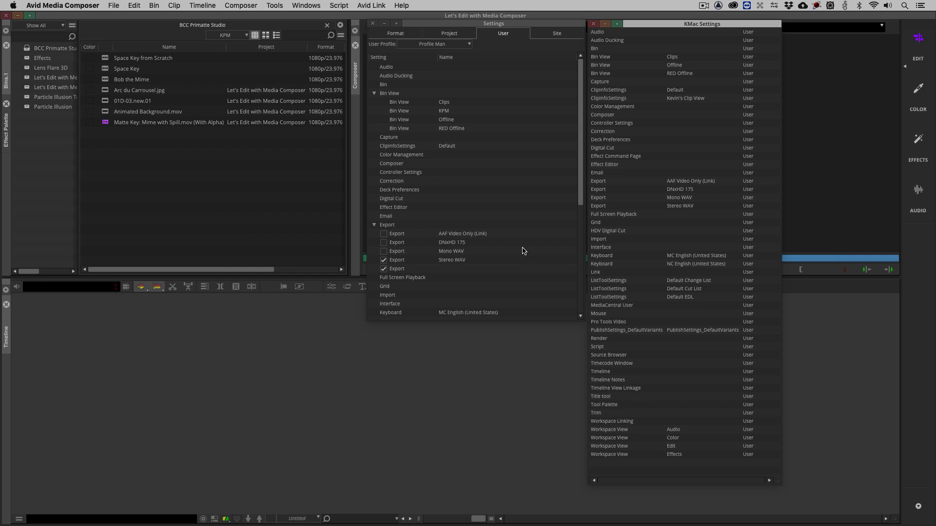